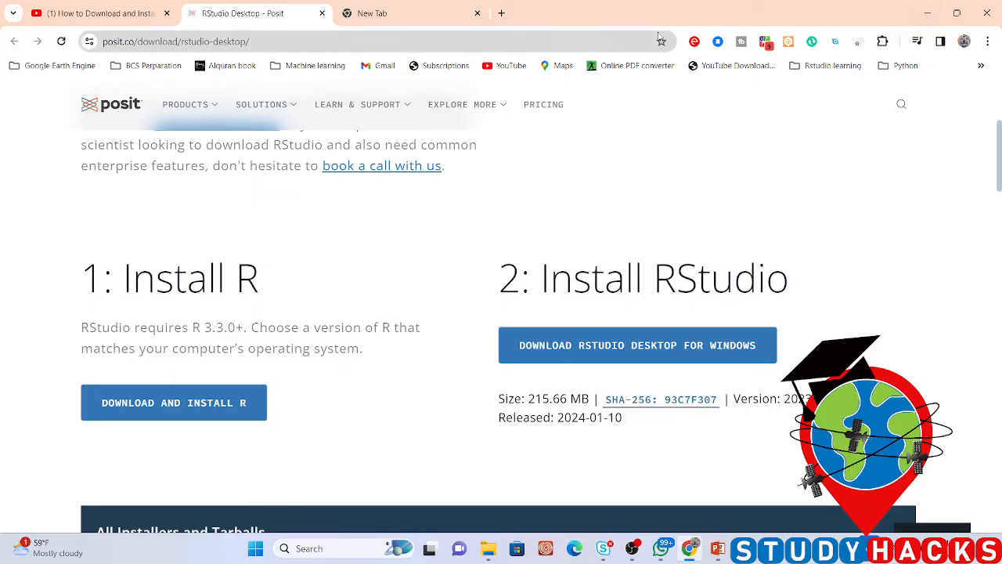
click(353, 41)
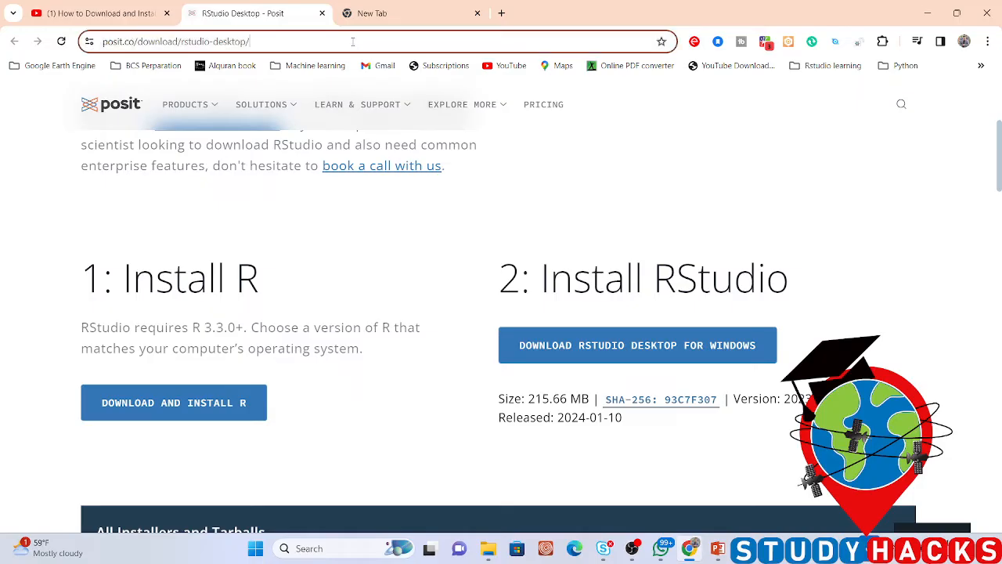
click(354, 42)
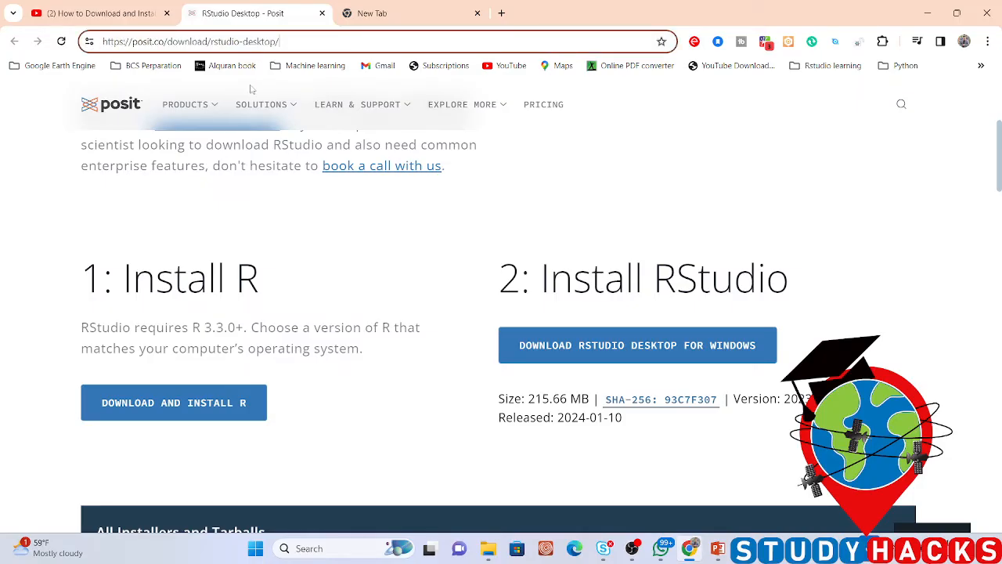
drag(123, 277, 267, 296)
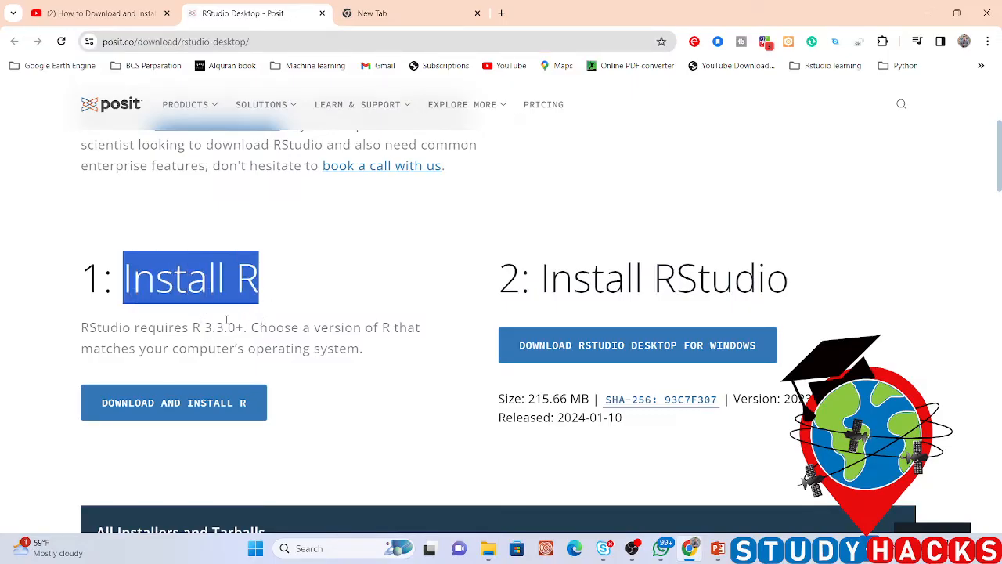
click(291, 311)
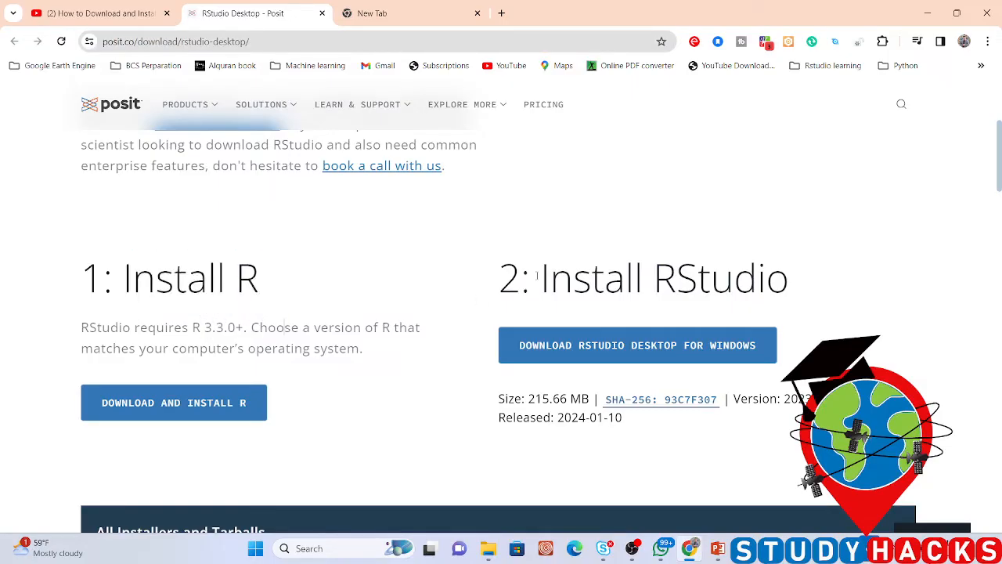
drag(538, 277, 791, 291)
click(792, 291)
Download the R-4.3.2 base installer for Windows from CRAN and check the download's progress
click(194, 405)
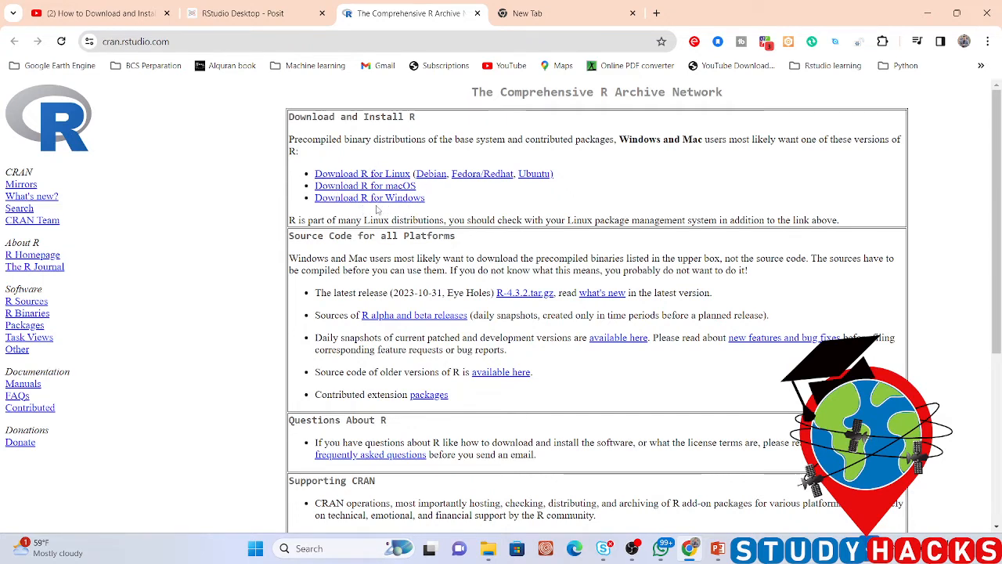
click(348, 201)
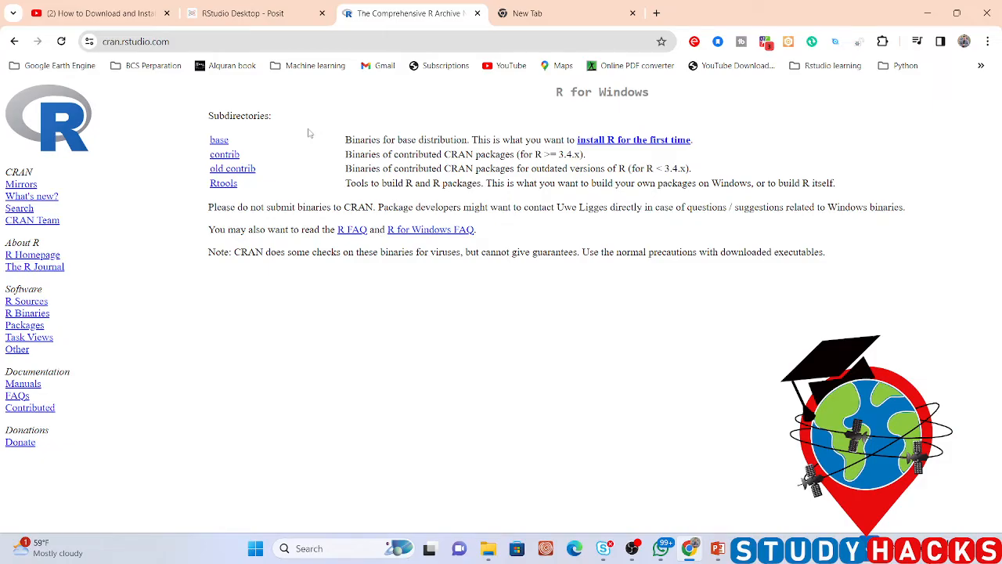
click(220, 143)
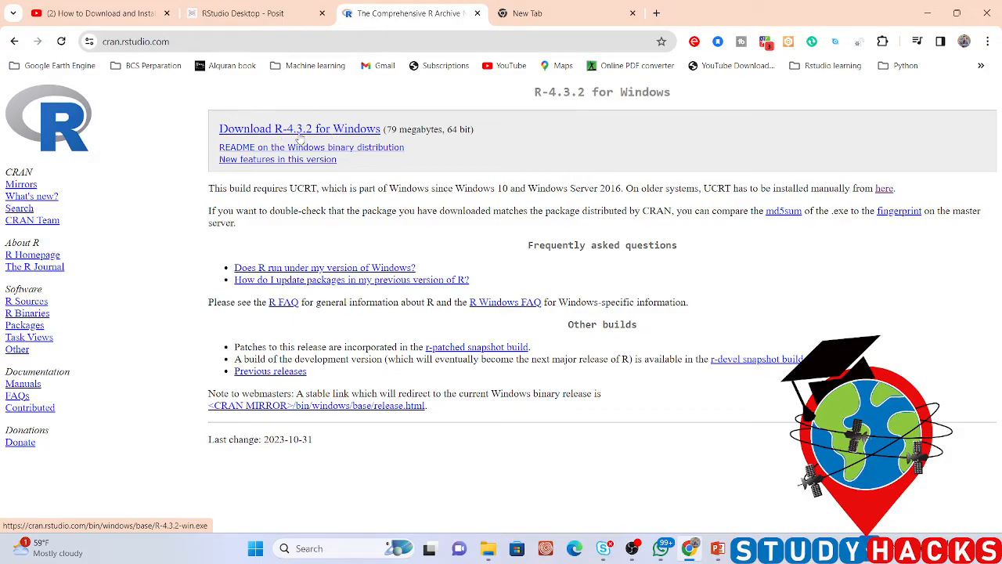
click(253, 136)
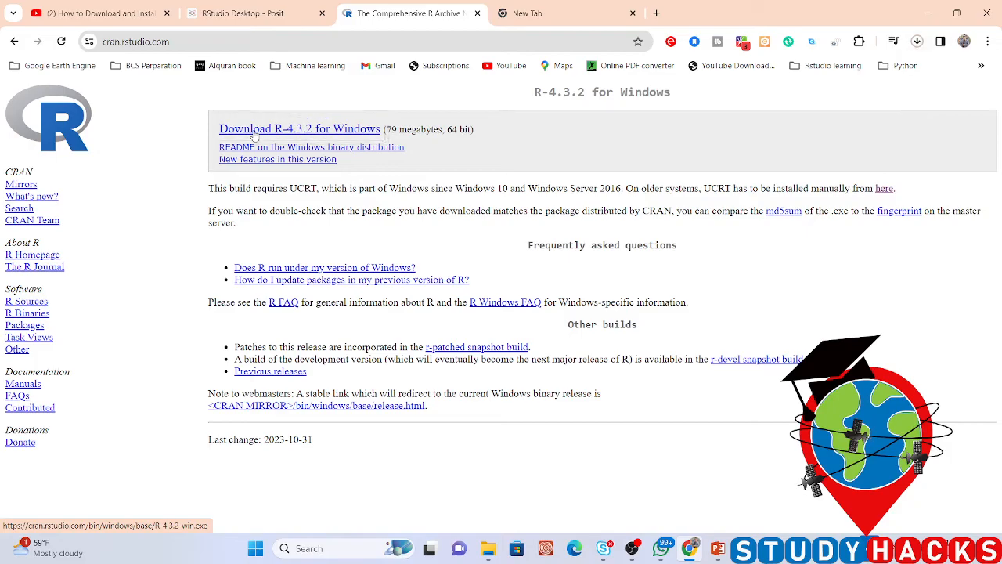
click(916, 44)
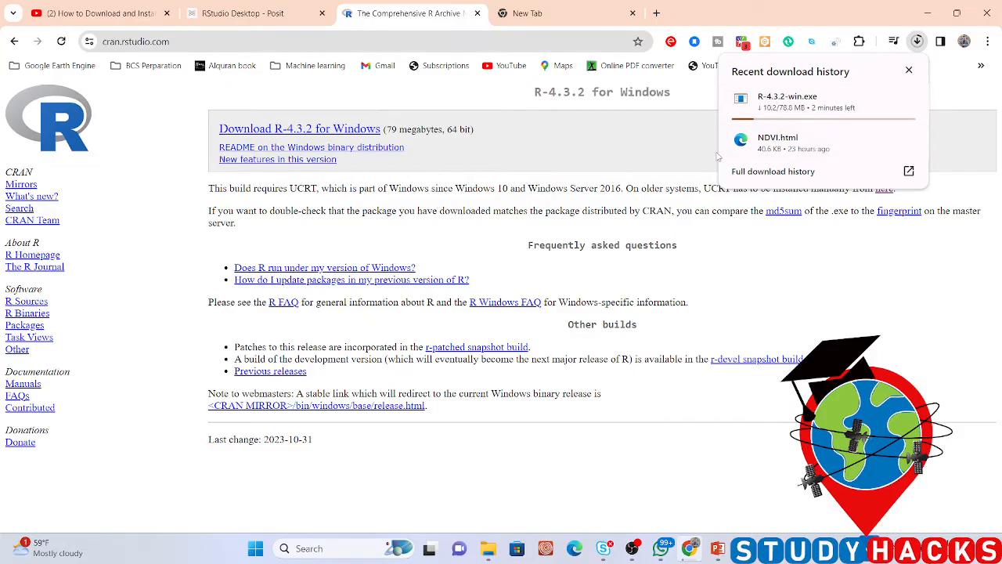
Return to the Posit download page and download RStudio Desktop for Windows
click(254, 13)
drag(540, 285, 807, 285)
click(809, 285)
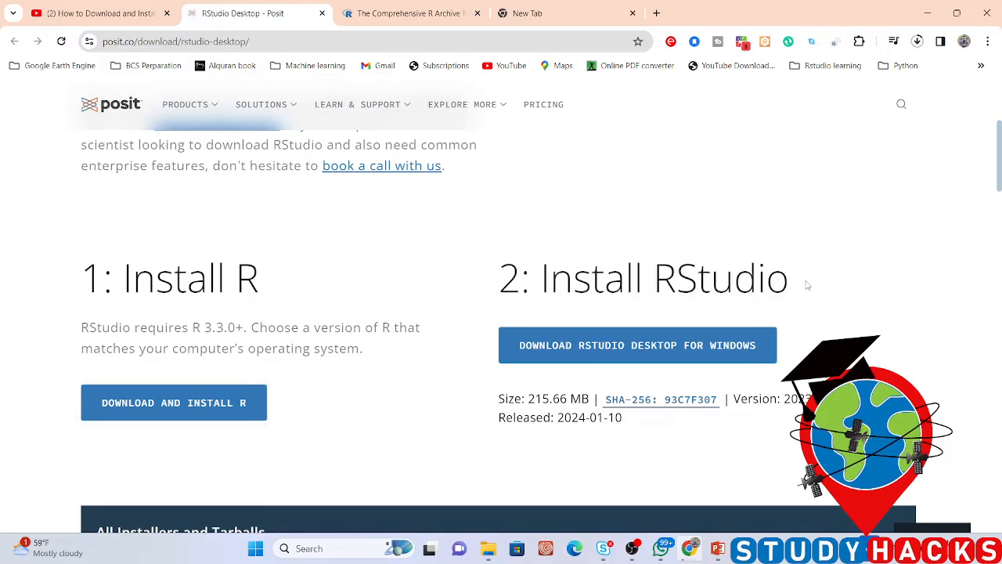
click(556, 355)
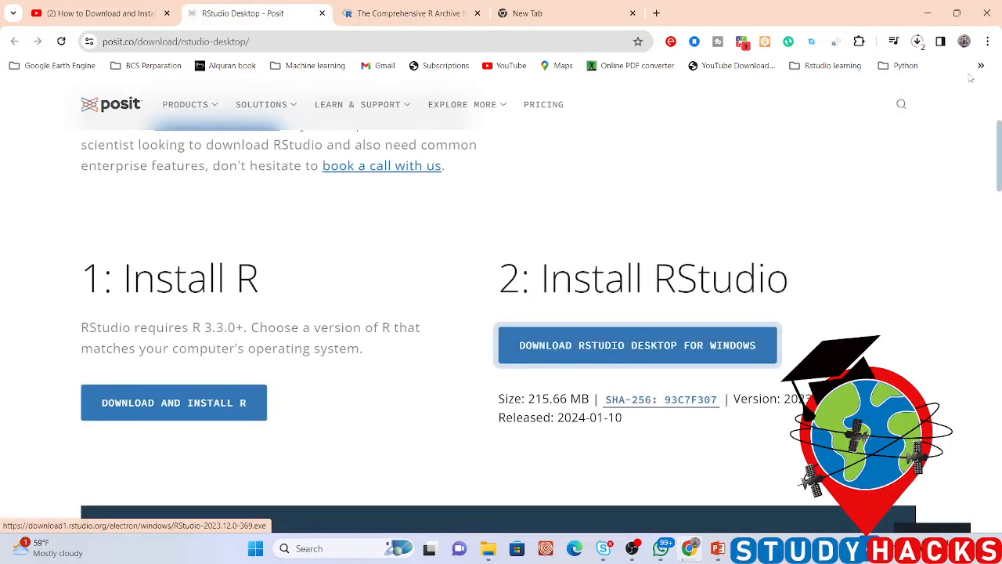
Show the downloaded R-4.3.2-win installer in its folder, run it as administrator and approve the permission request
click(918, 41)
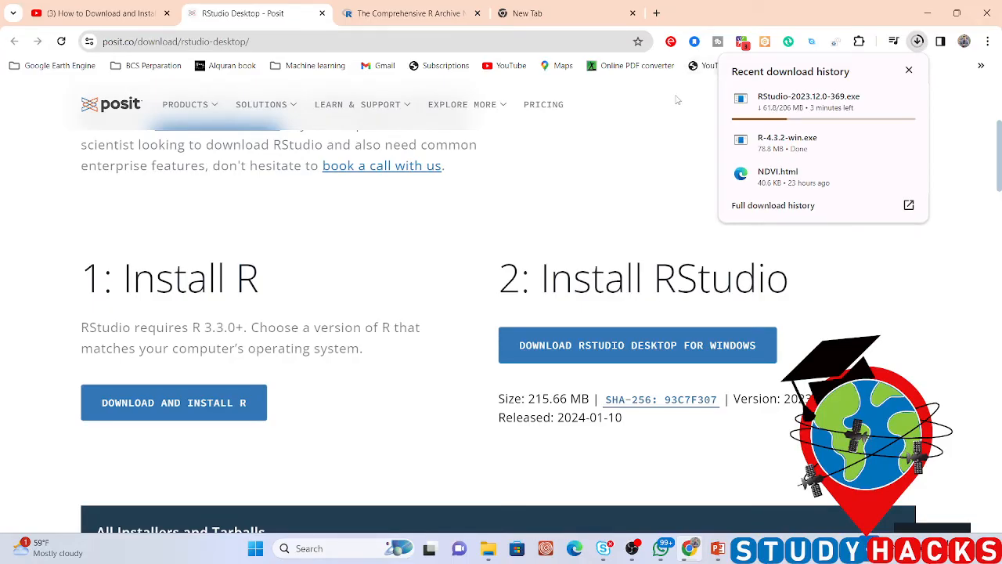
click(883, 140)
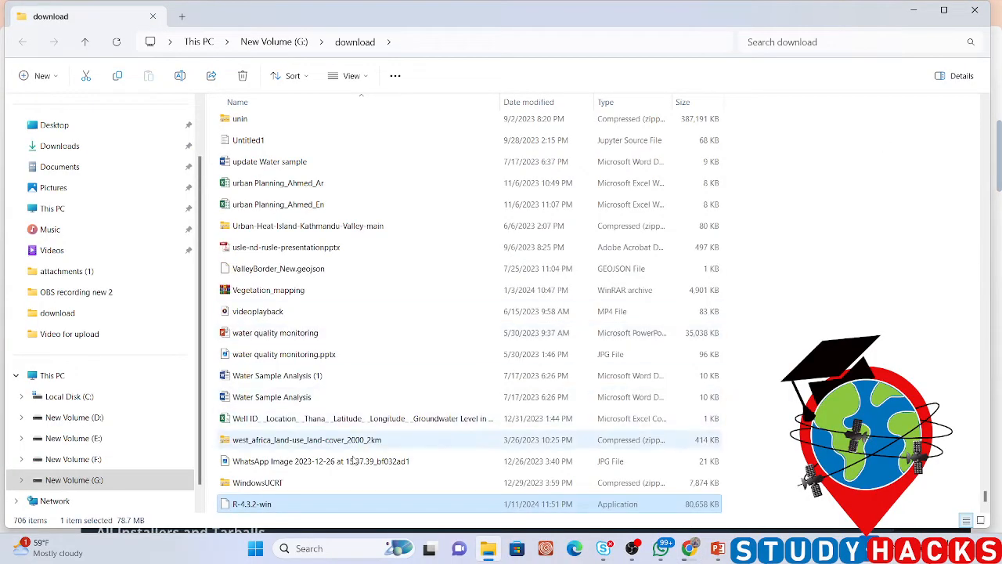
right_click(267, 507)
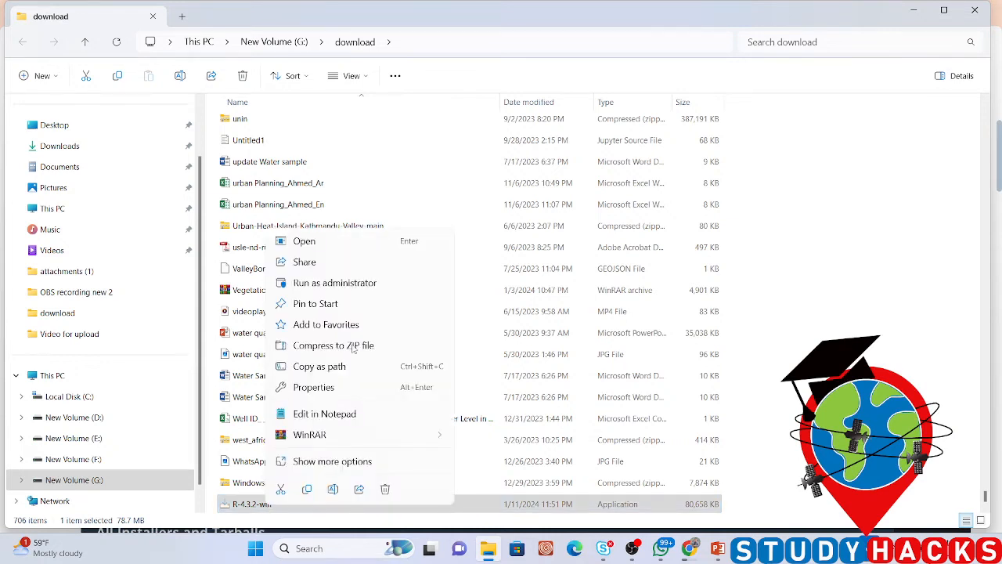
click(329, 284)
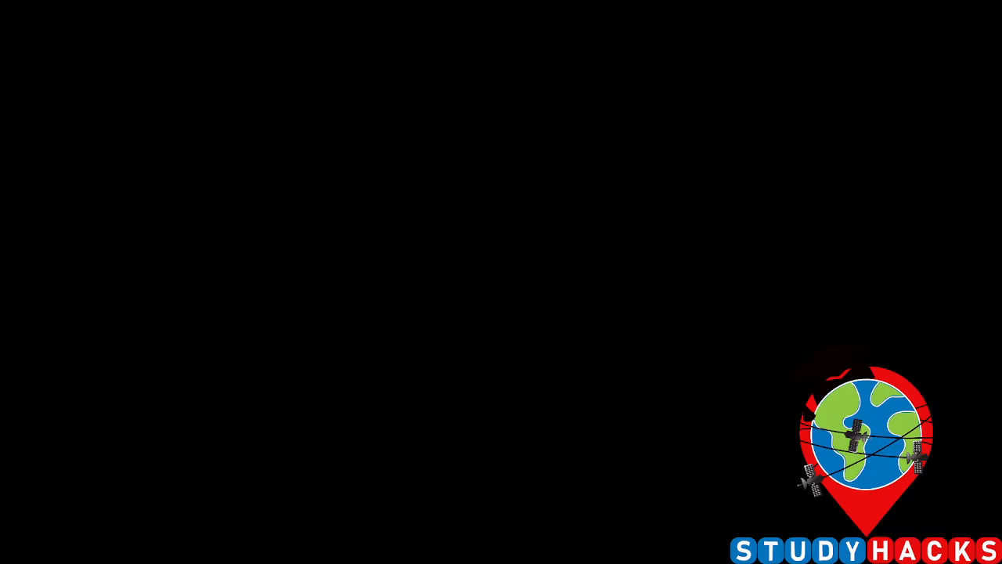
click(425, 383)
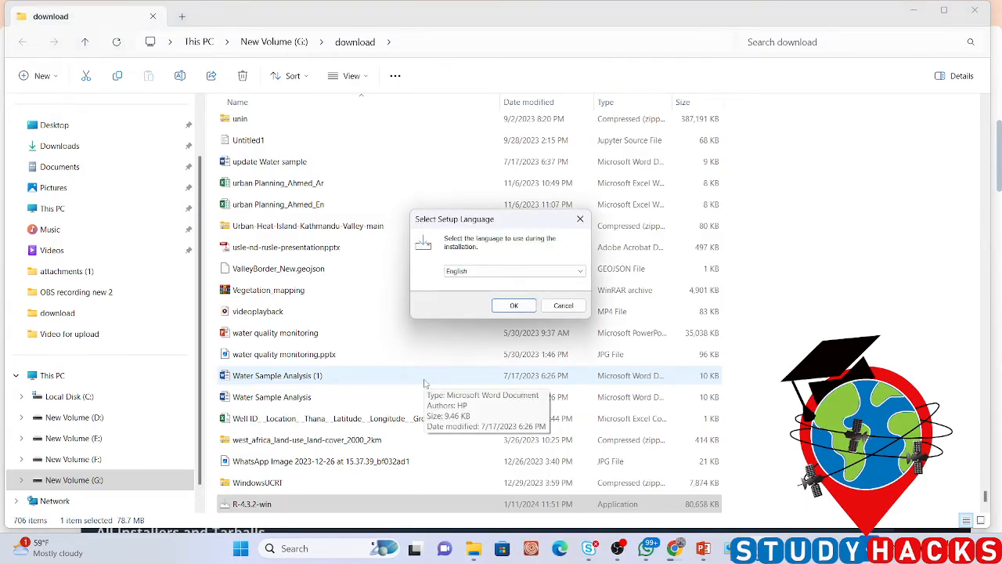
Install R for Windows 4.3.2 in English with the default folder, components, startup options and shortcuts, and finish the setup
click(513, 306)
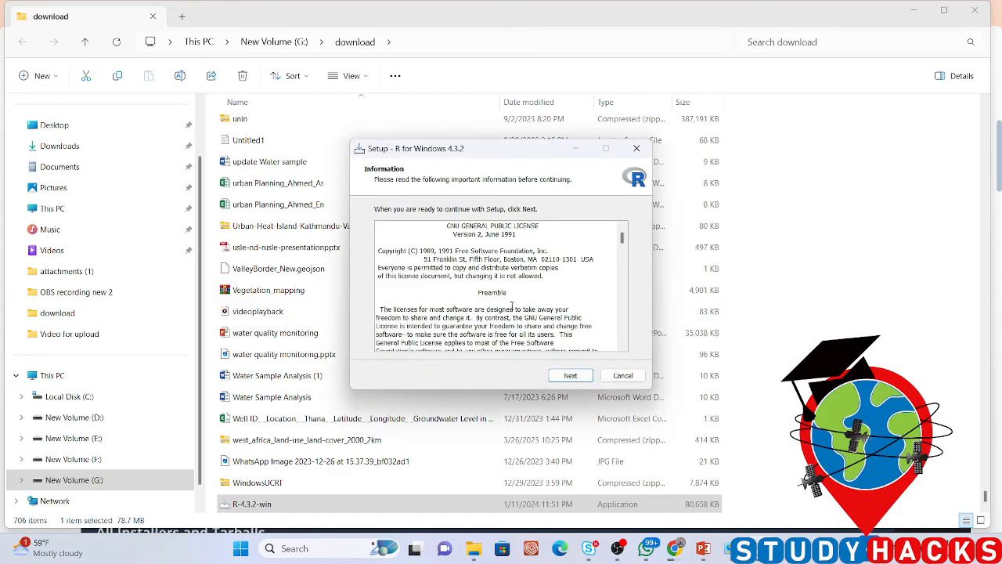
click(571, 375)
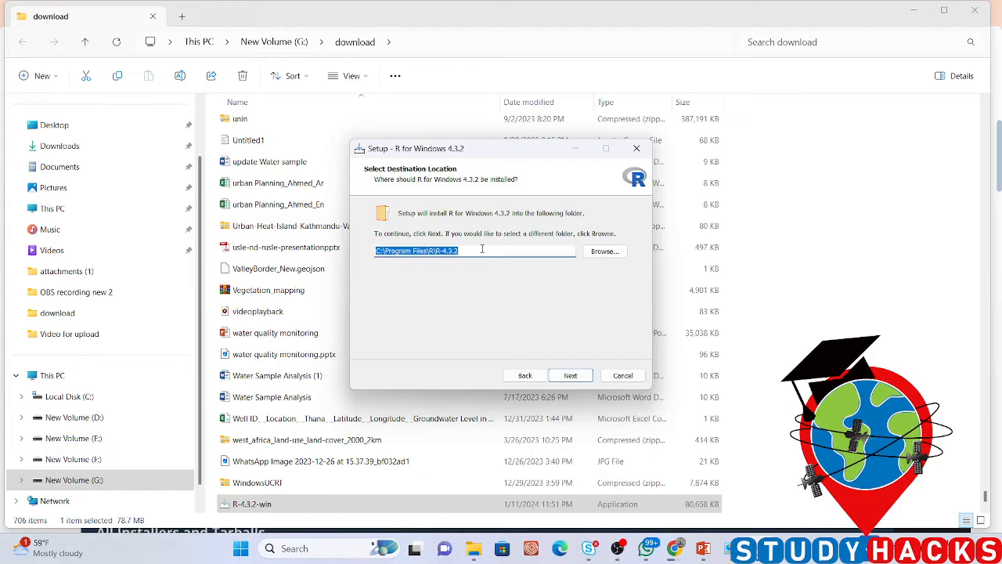
click(587, 377)
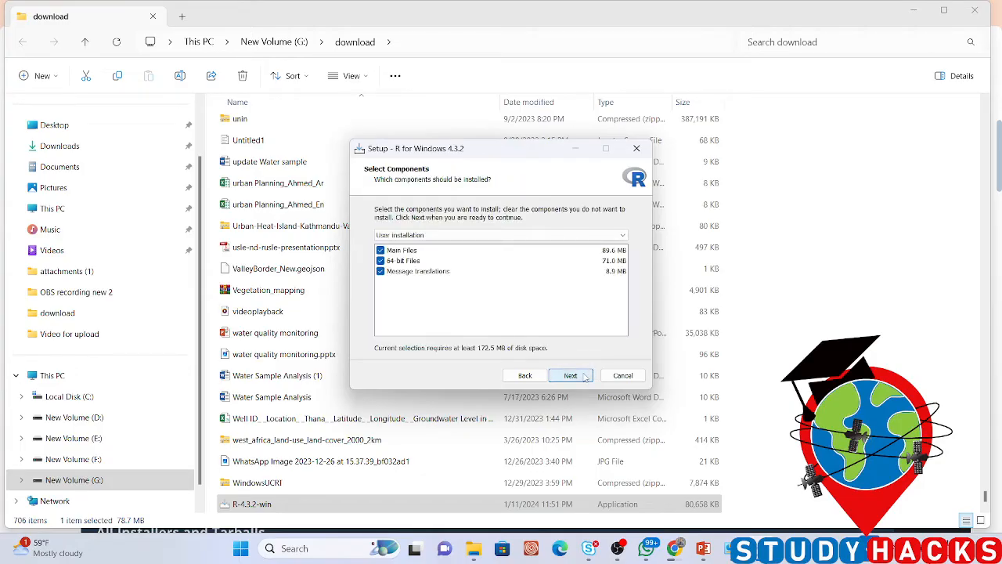
click(586, 378)
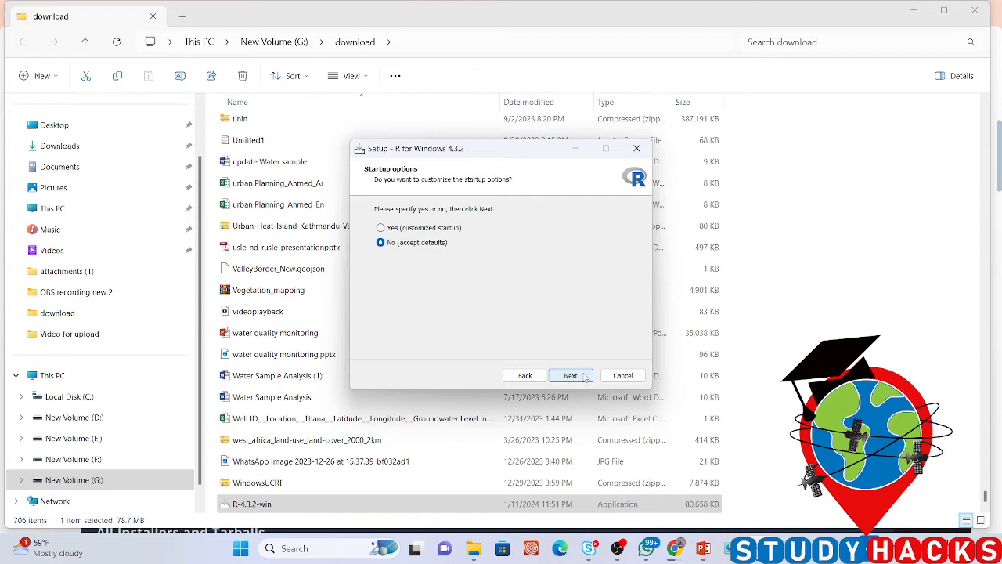
click(585, 376)
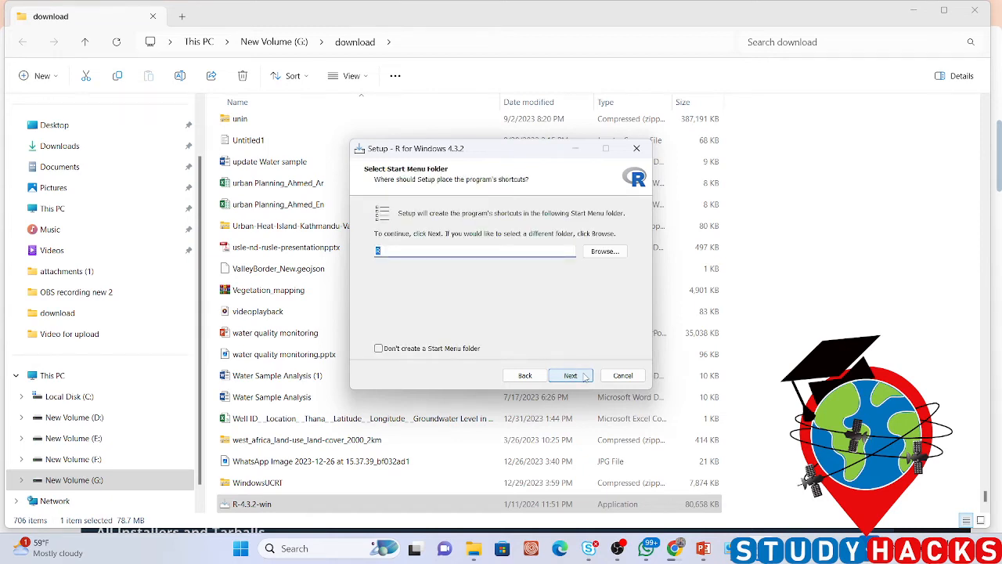
click(585, 377)
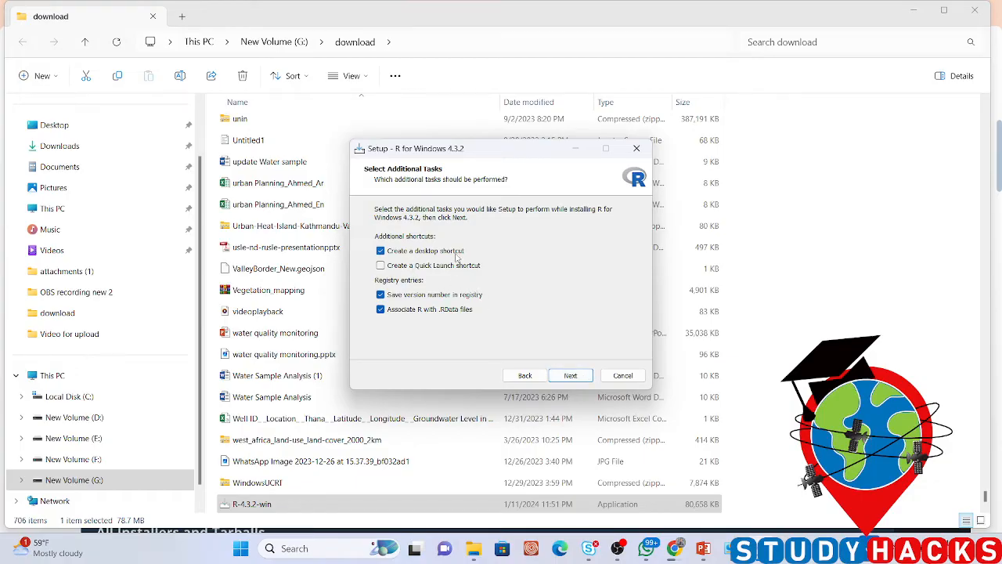
click(571, 375)
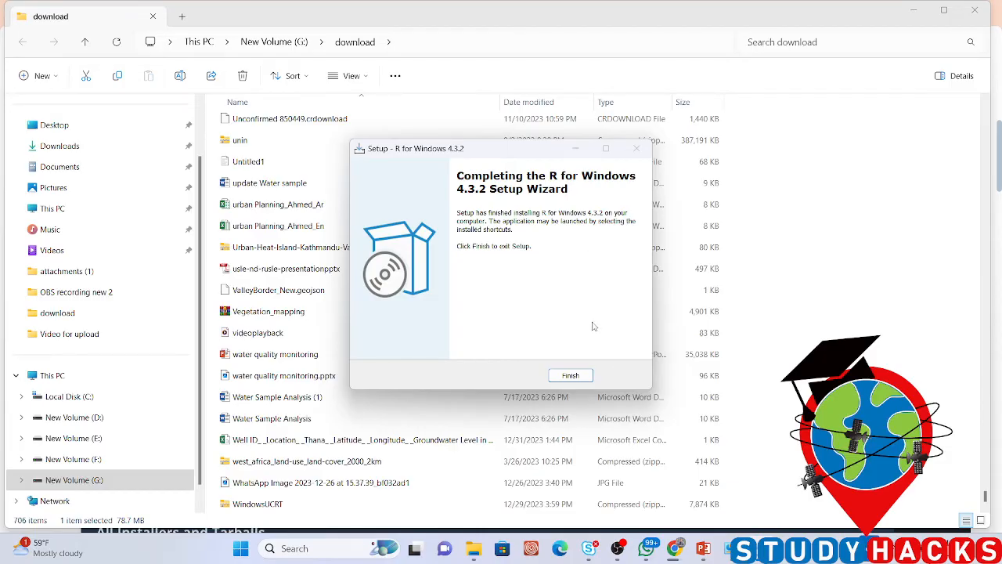
click(576, 375)
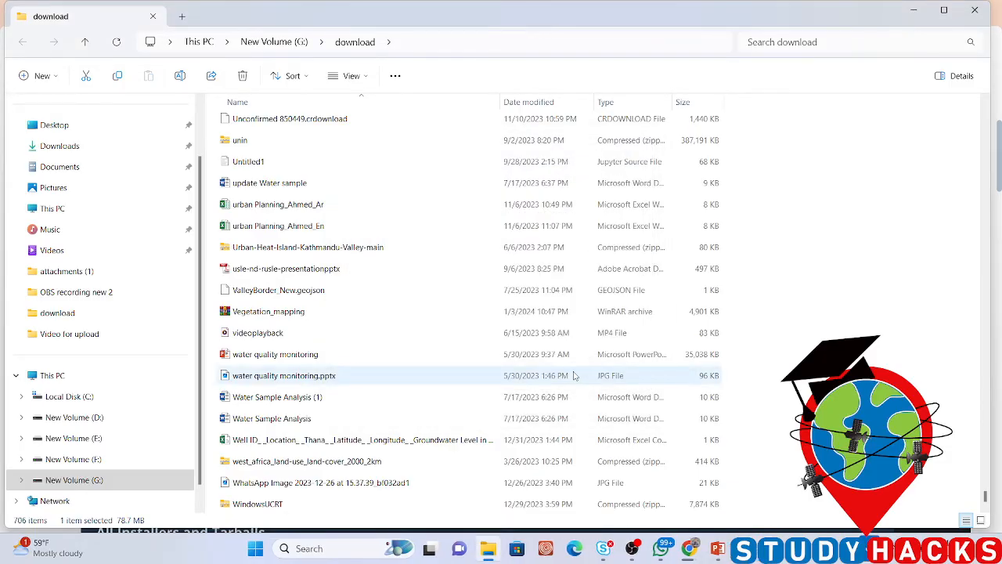
Clear the open windows off the desktop and launch R 4.3.2 from its desktop shortcut
click(912, 16)
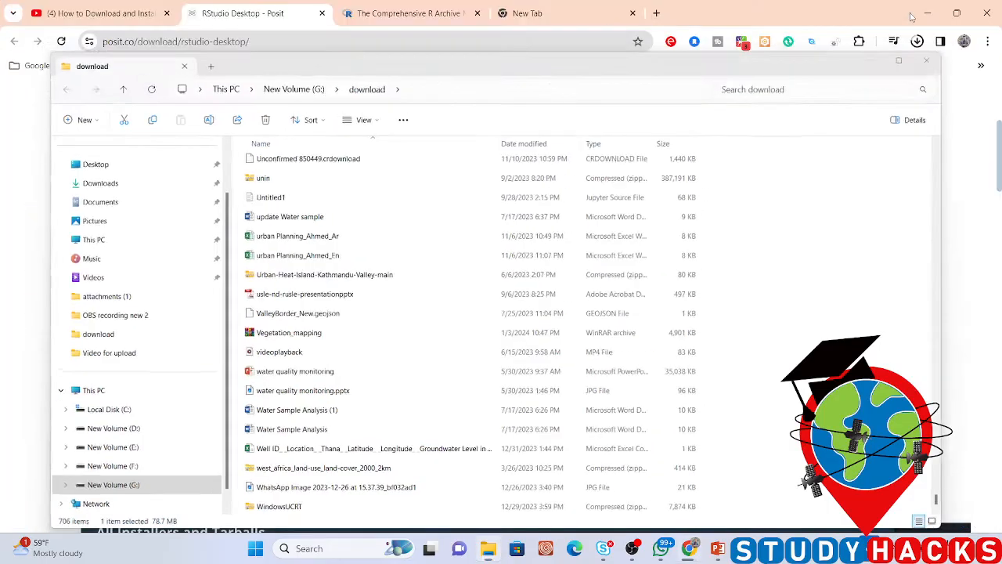
click(920, 12)
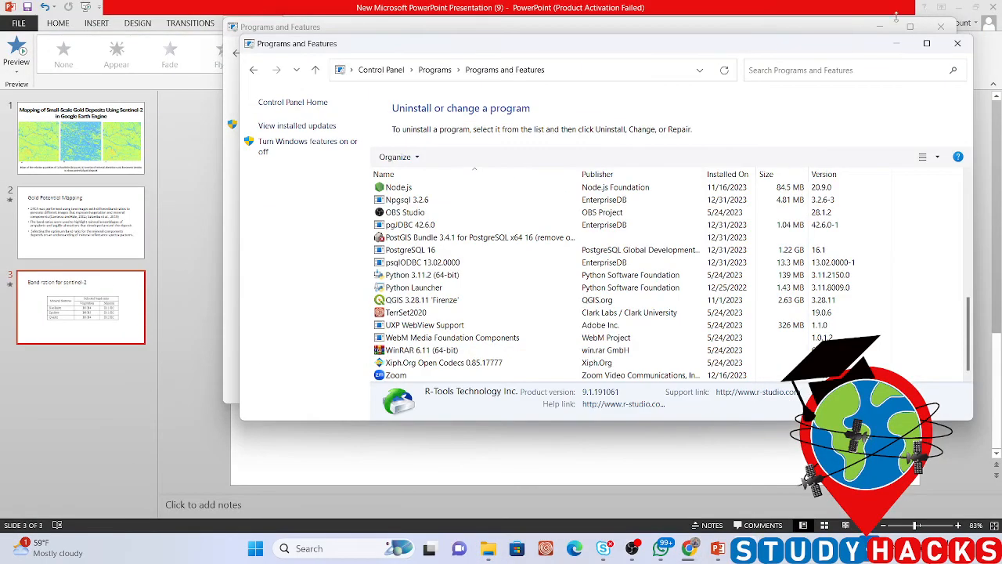
click(873, 4)
click(958, 8)
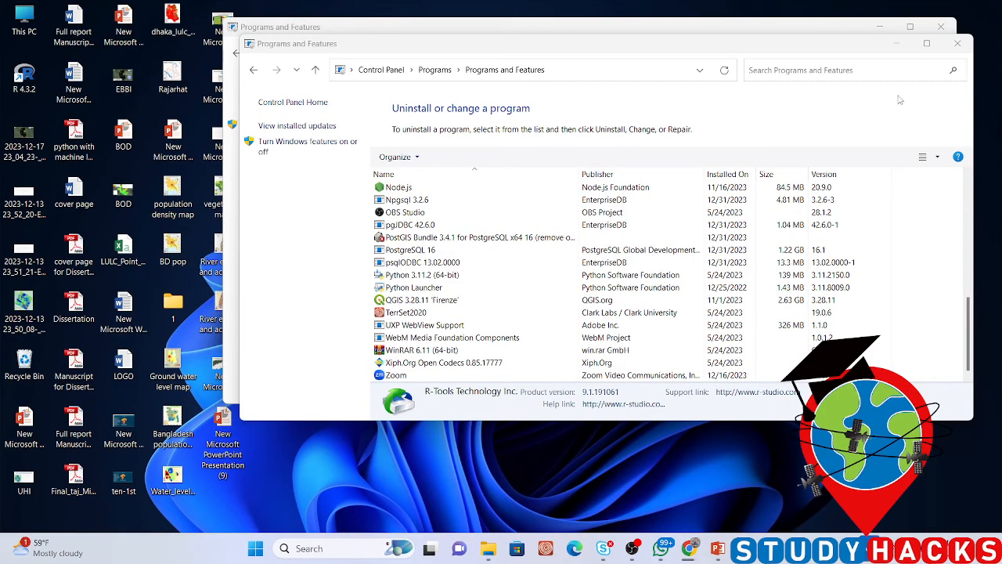
click(895, 43)
click(885, 33)
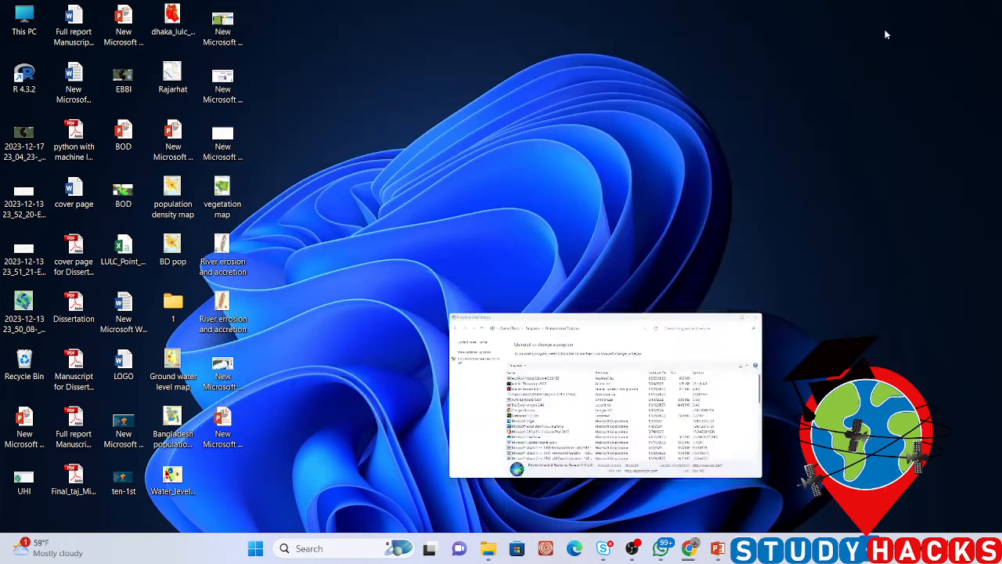
double_click(31, 80)
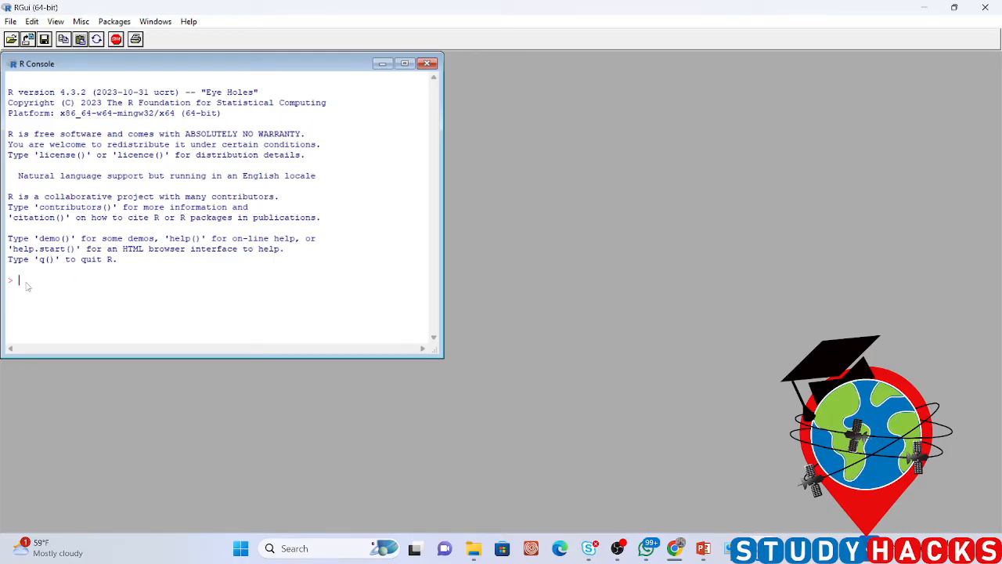
Switch to Chrome, show the downloaded RStudio-2023.12.0-369 installer in its folder, run it as administrator and approve the permission request
click(672, 550)
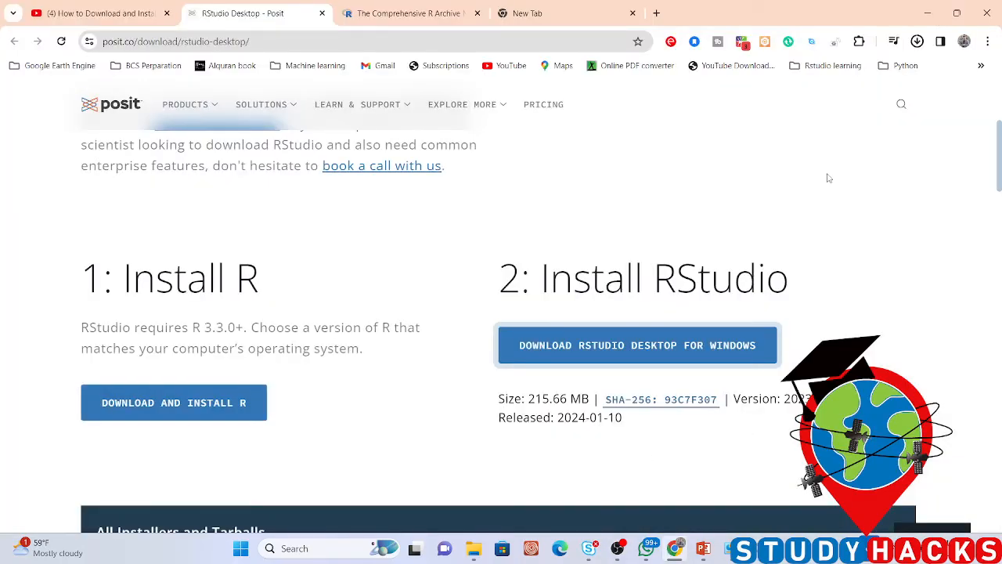
click(917, 42)
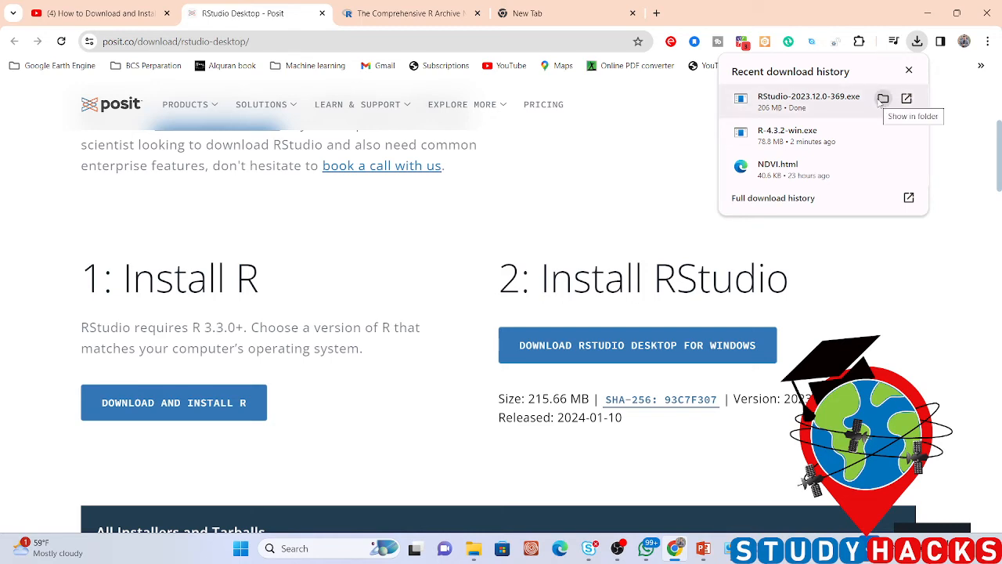
click(882, 100)
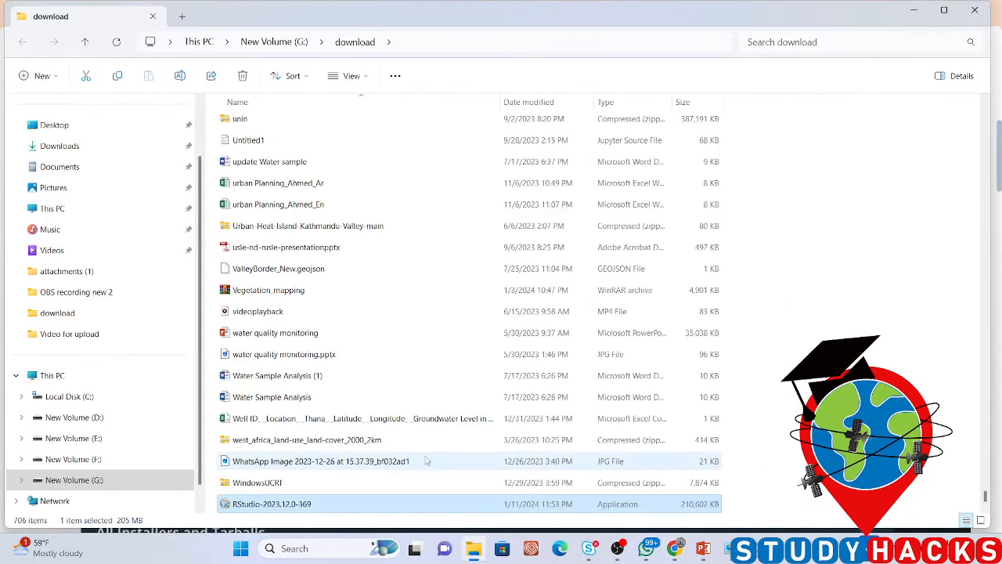
right_click(252, 506)
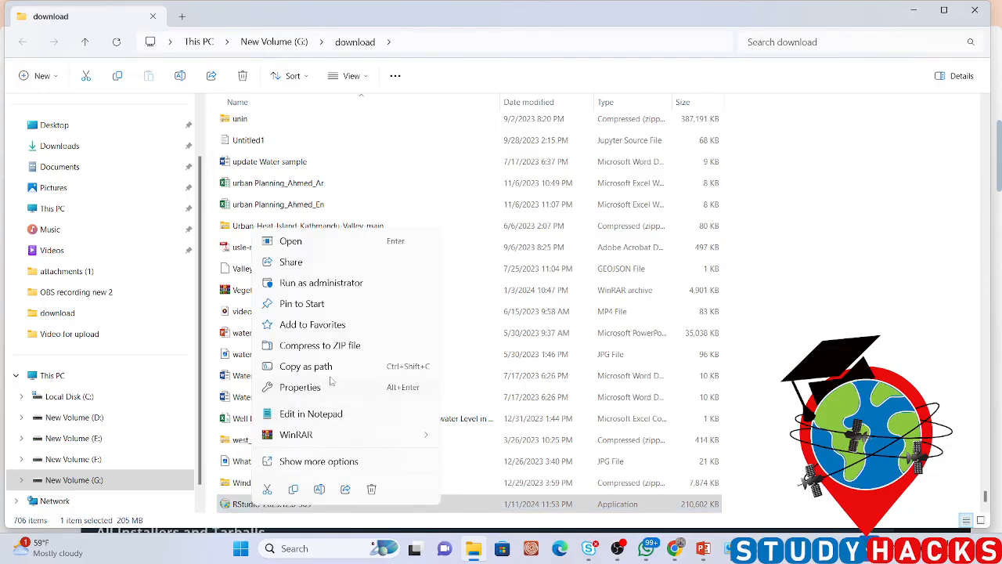
click(323, 289)
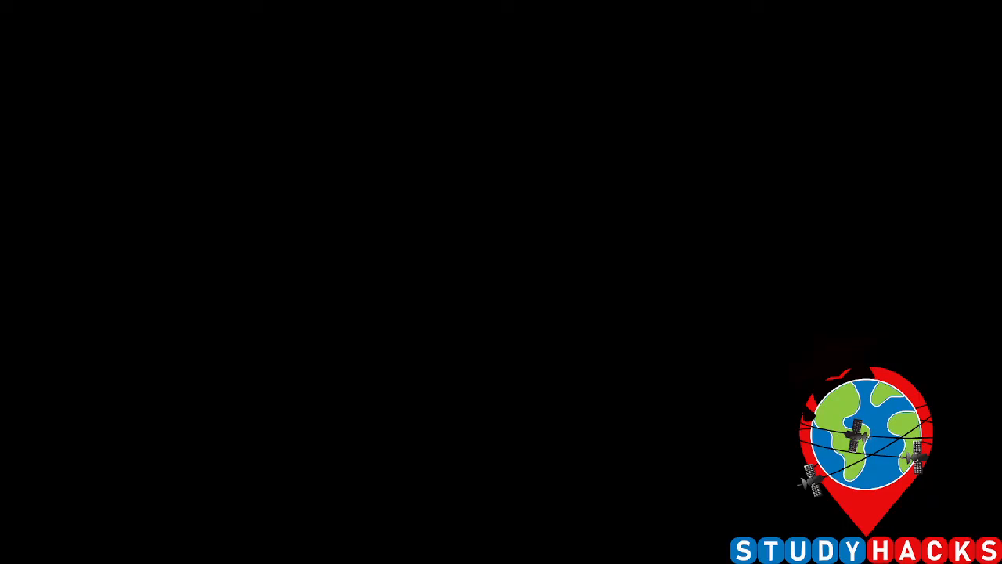
click(440, 386)
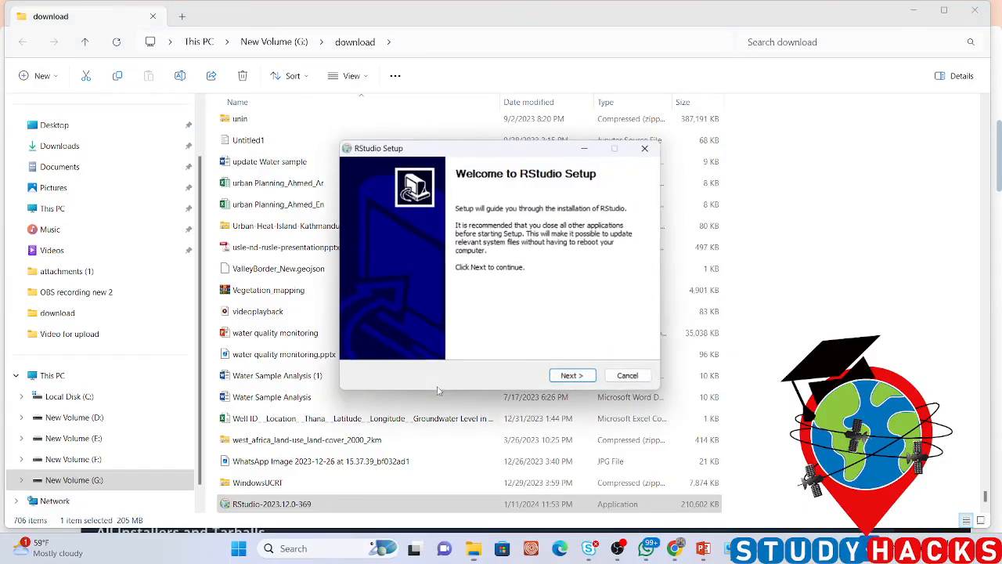
Install RStudio in the default folder C:\Program Files\RStudio with the default RStudio Start Menu folder, and finish the setup
click(576, 377)
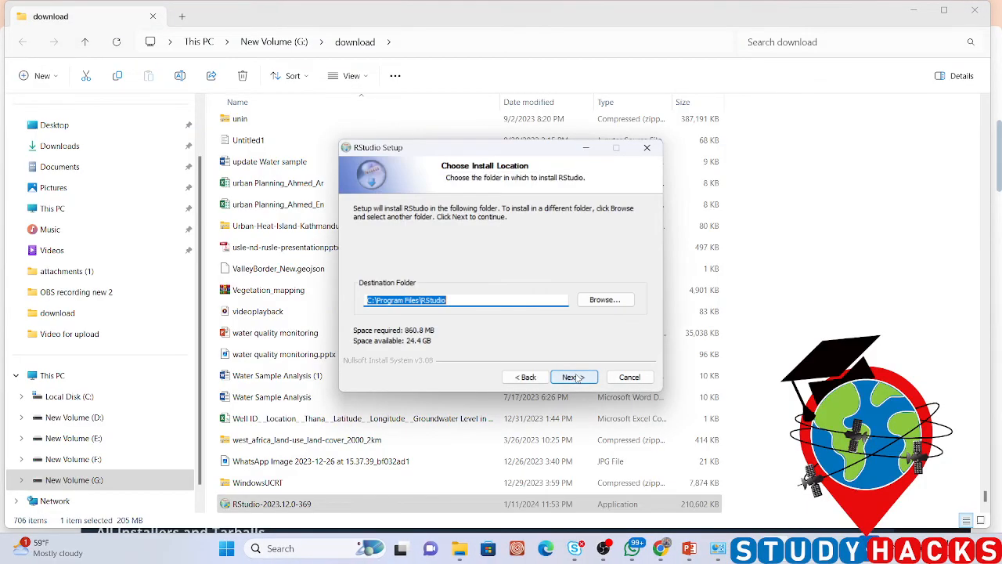
click(575, 378)
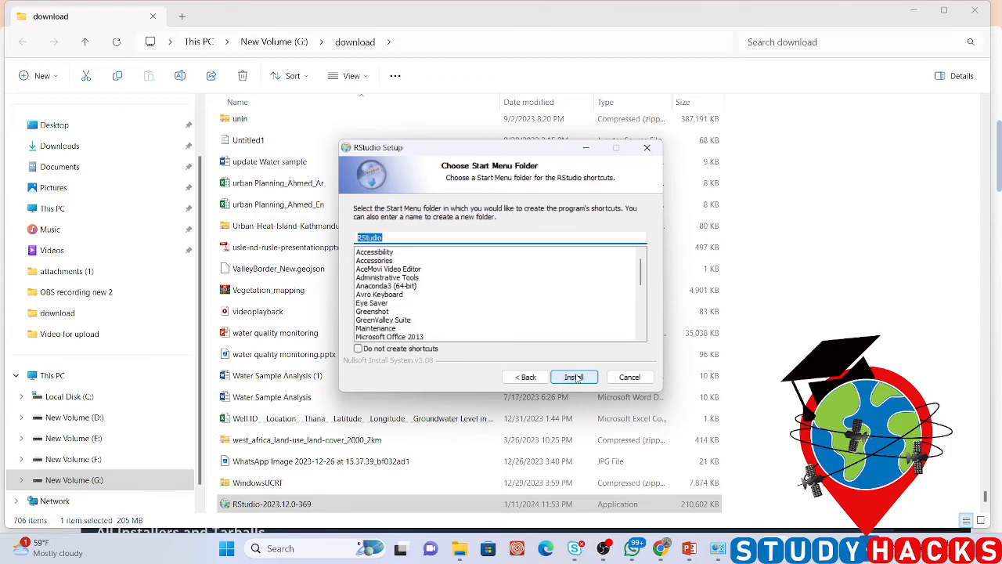
click(575, 377)
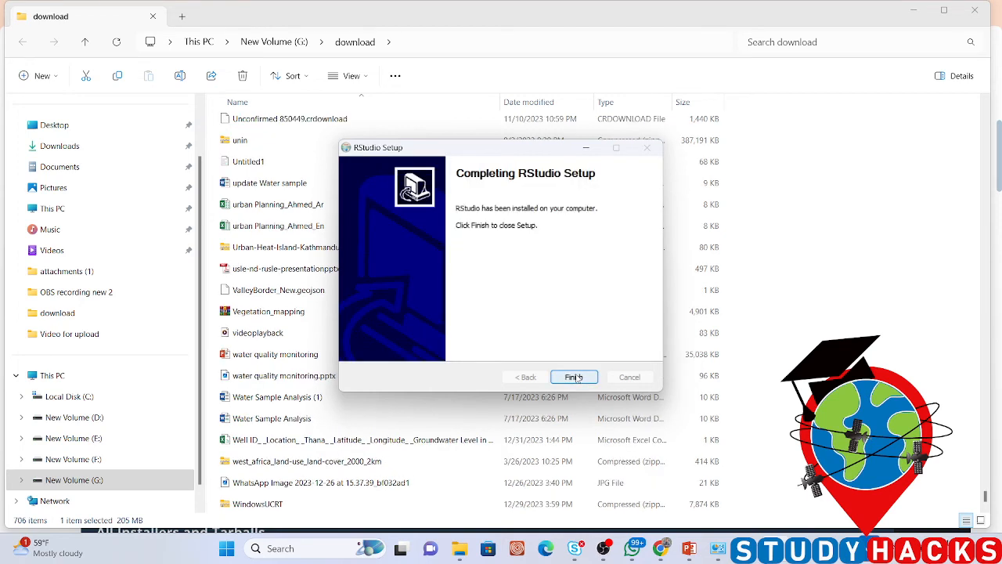
click(574, 377)
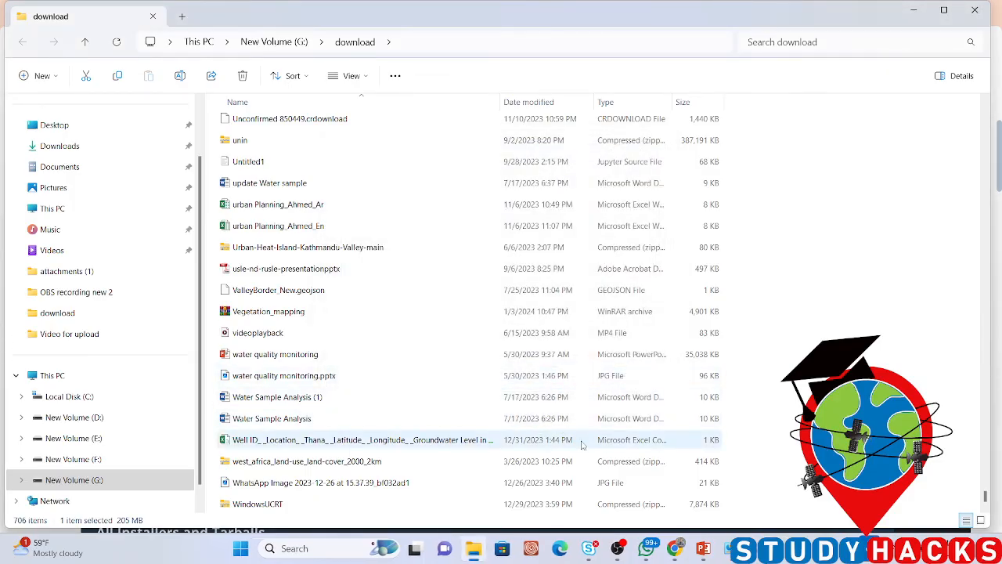
Search Windows for RStudio and launch it with the machine's default 64-bit version of R and the auto-detect rendering engine
click(330, 548)
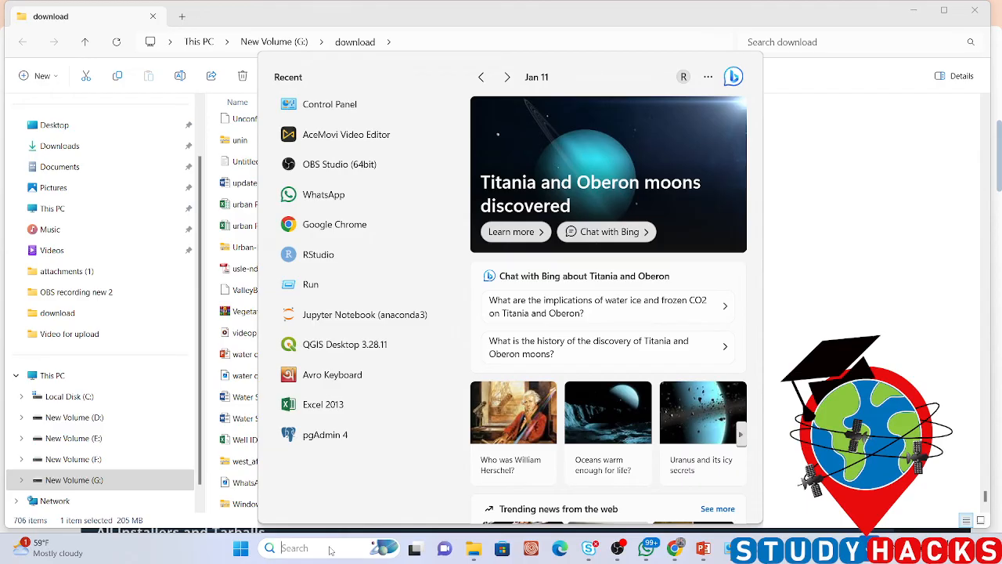
text(R)
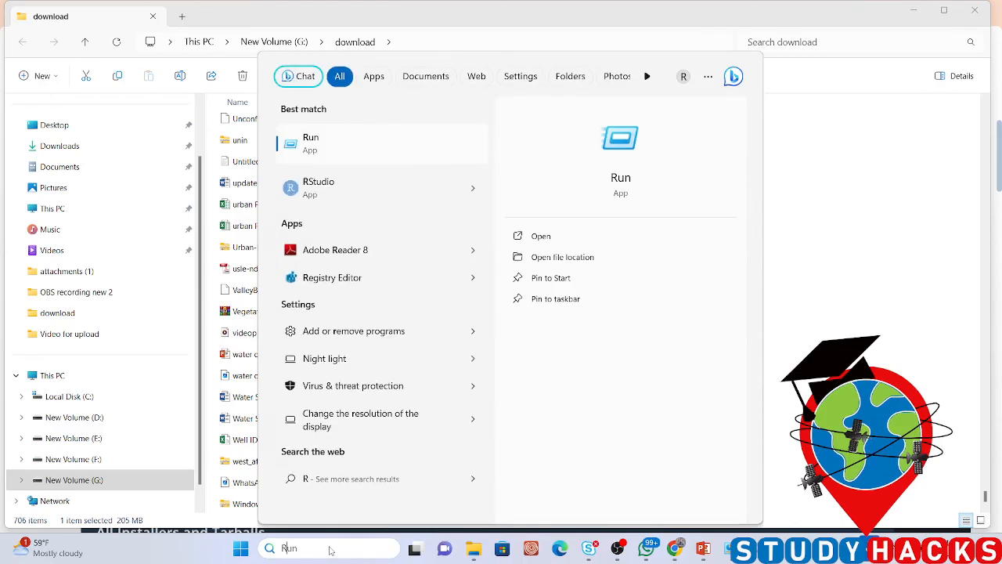
click(337, 190)
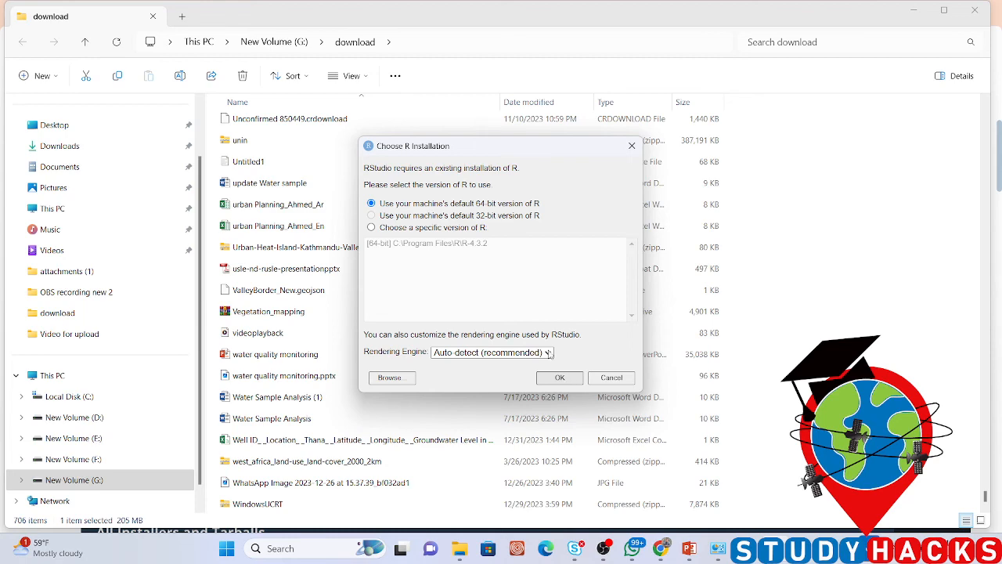
click(560, 378)
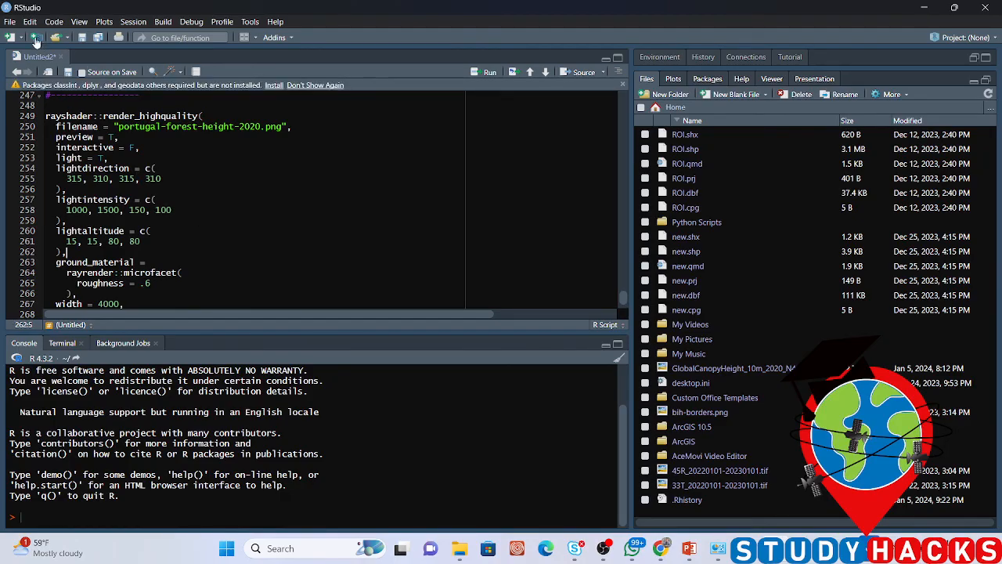
Create a new blank R script and close the old Untitled2 script without saving its changes
click(10, 21)
mouse_move(140, 37)
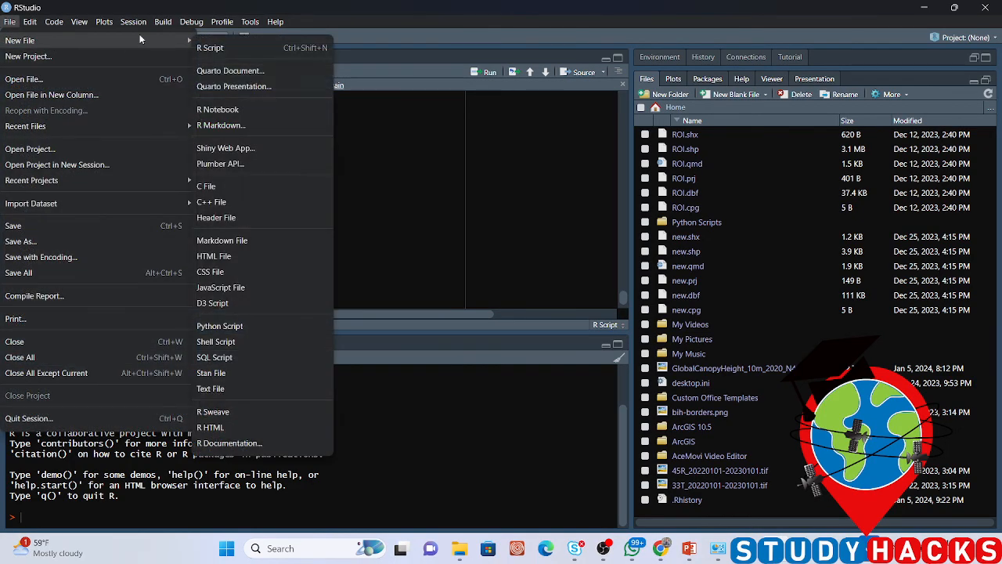
click(224, 48)
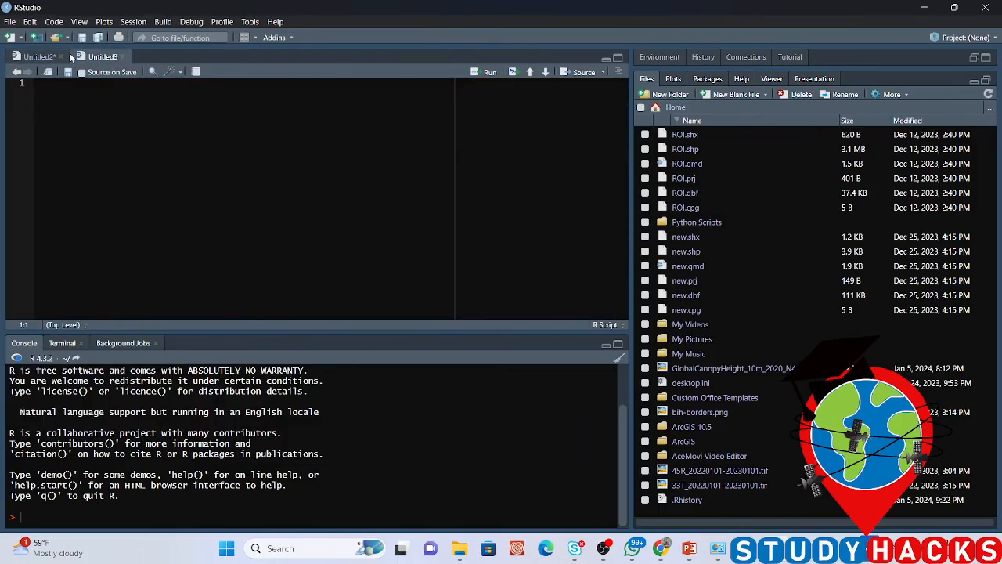
click(60, 56)
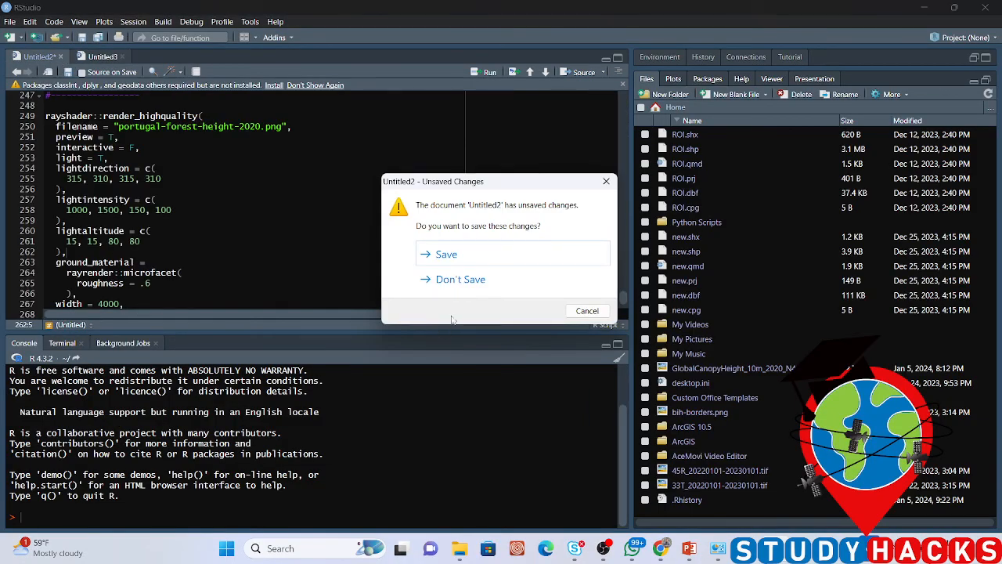
click(470, 280)
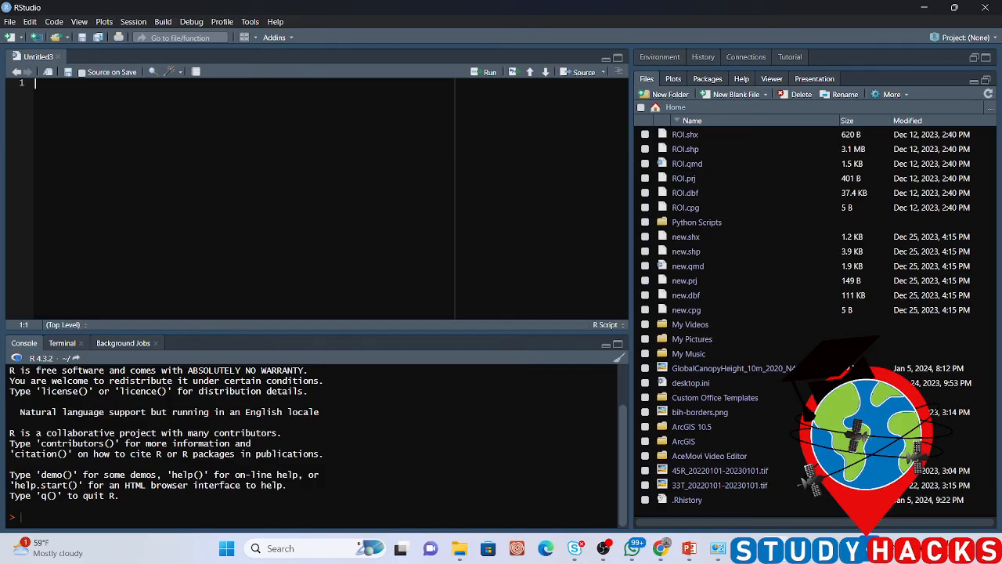
Look through the plots, packages, help, viewer and presentation views, and return to the file list of the home folder
click(675, 79)
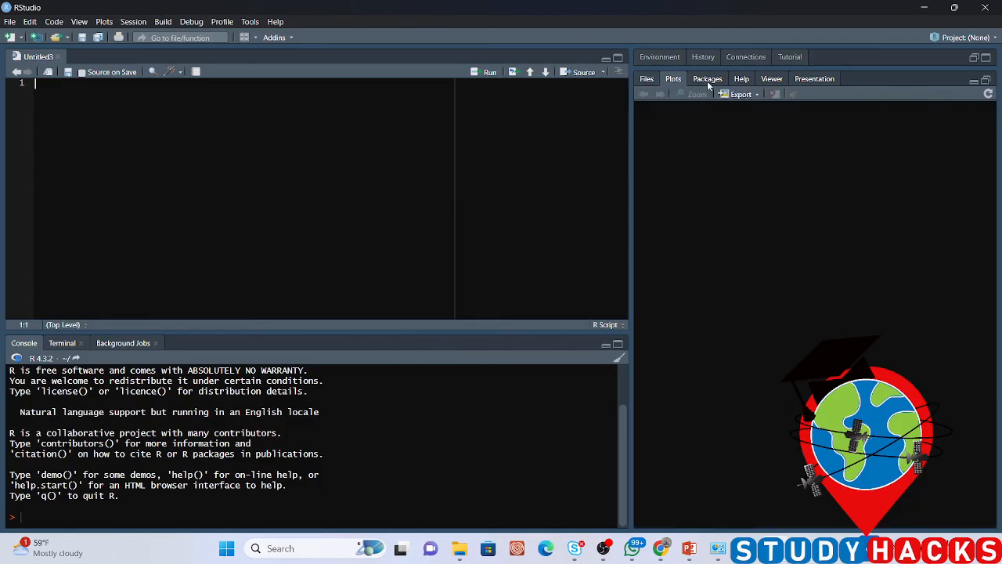
click(707, 80)
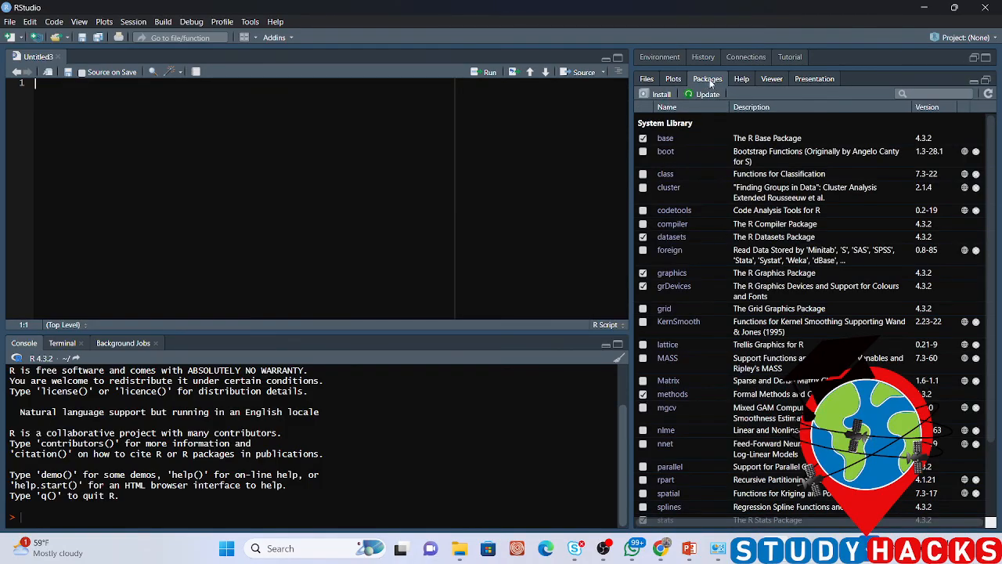
click(744, 79)
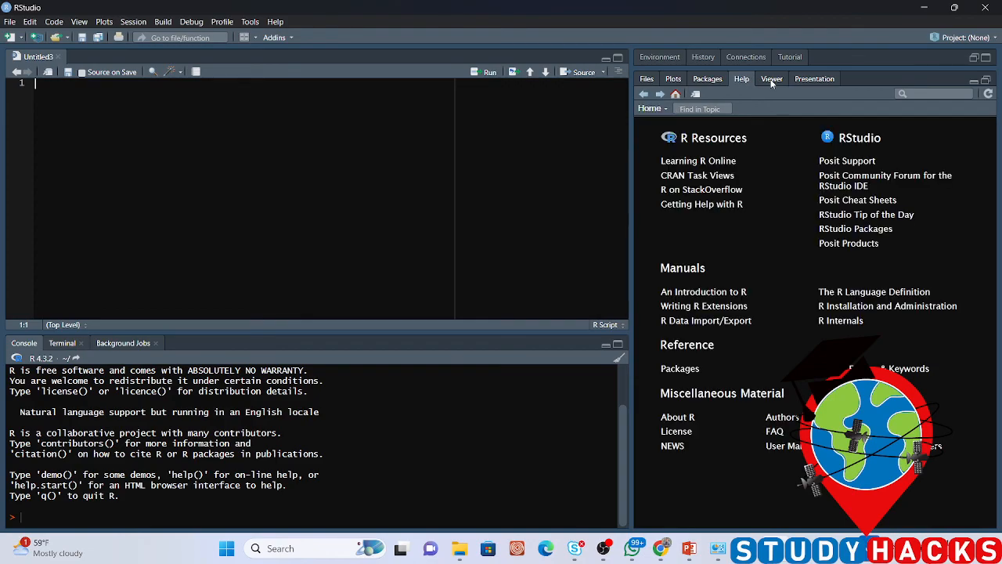
click(772, 79)
click(795, 79)
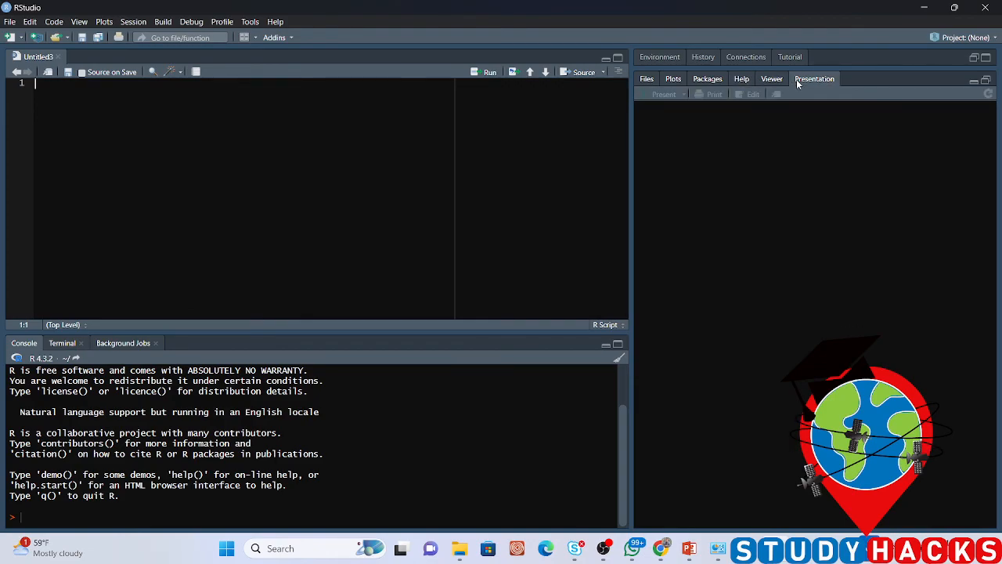
click(647, 80)
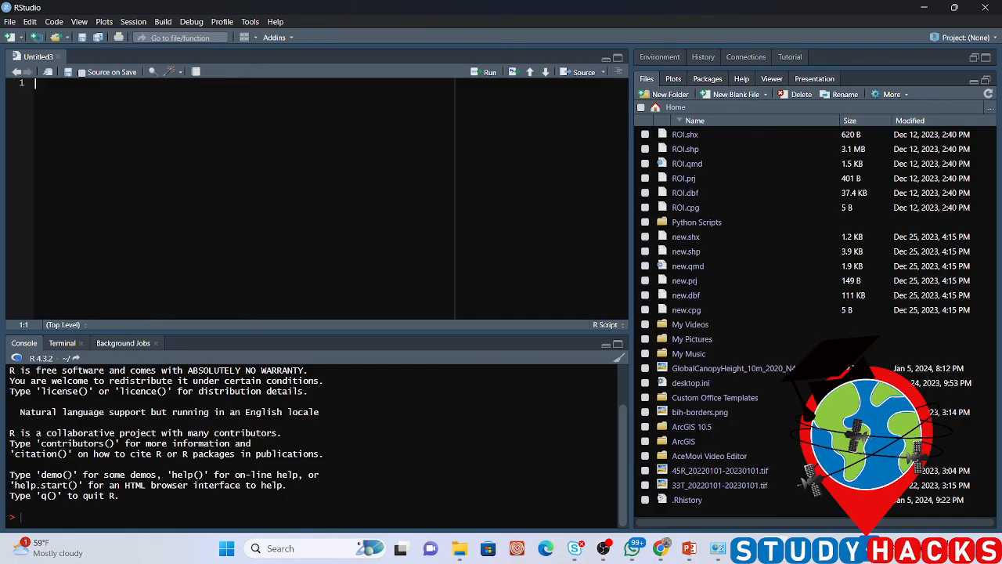
click(603, 548)
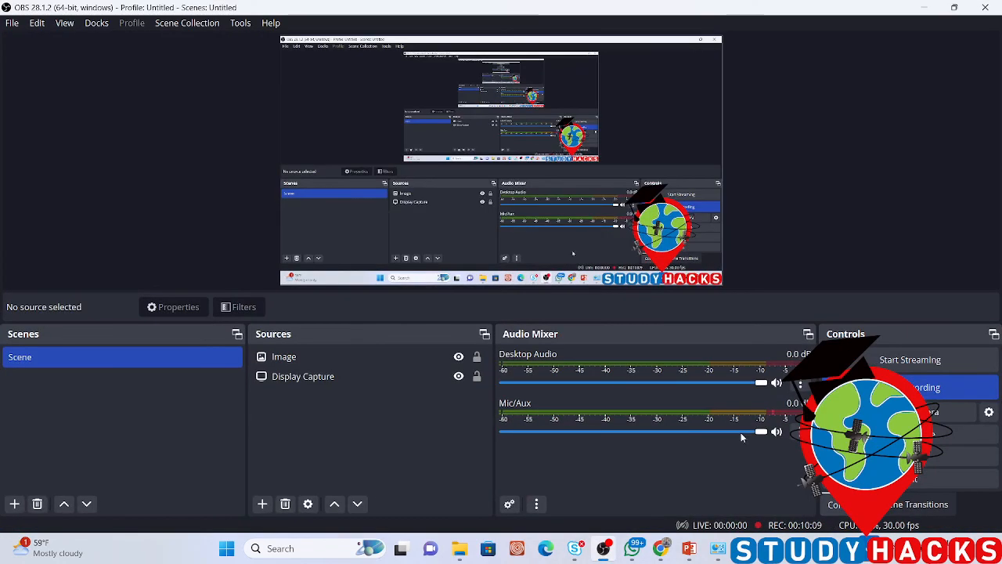